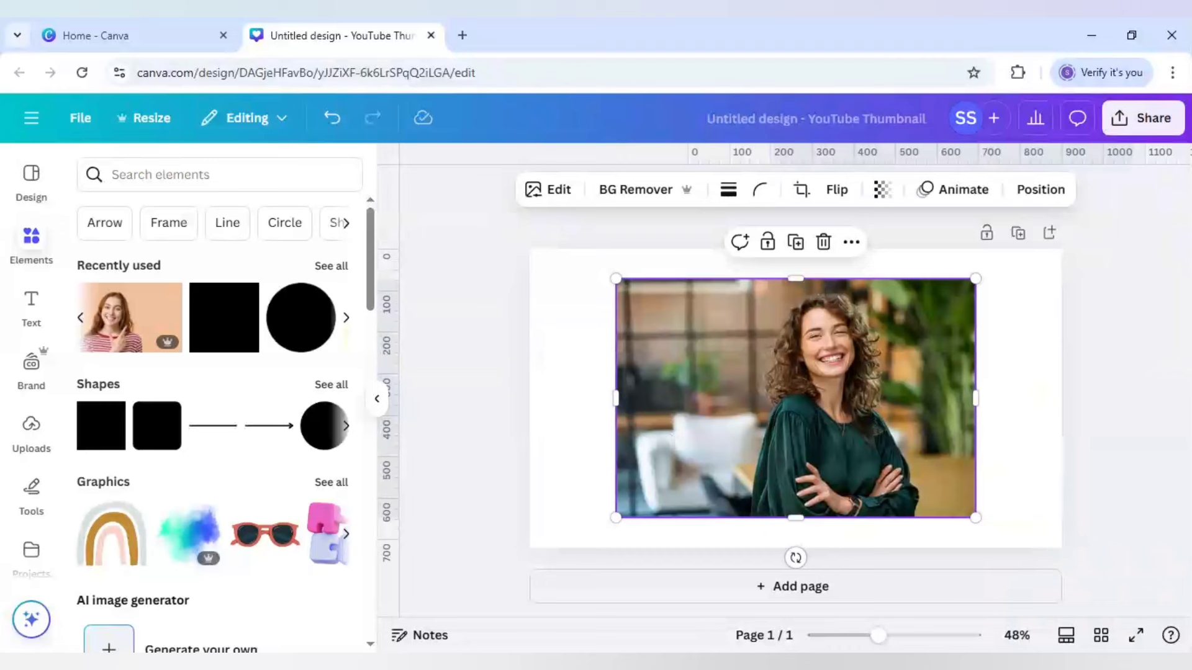
Step: Remove the background from the woman's photo and trace the cutout with the Tracer app in Black & white mode
left_click(641, 198)
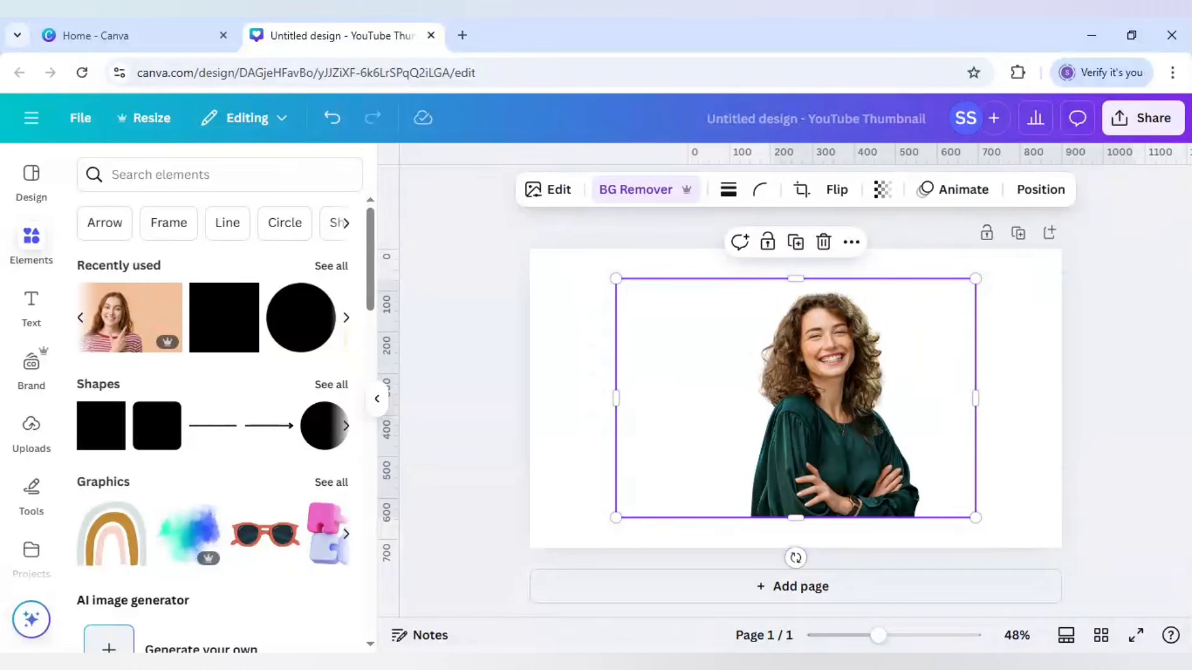
left_click(548, 194)
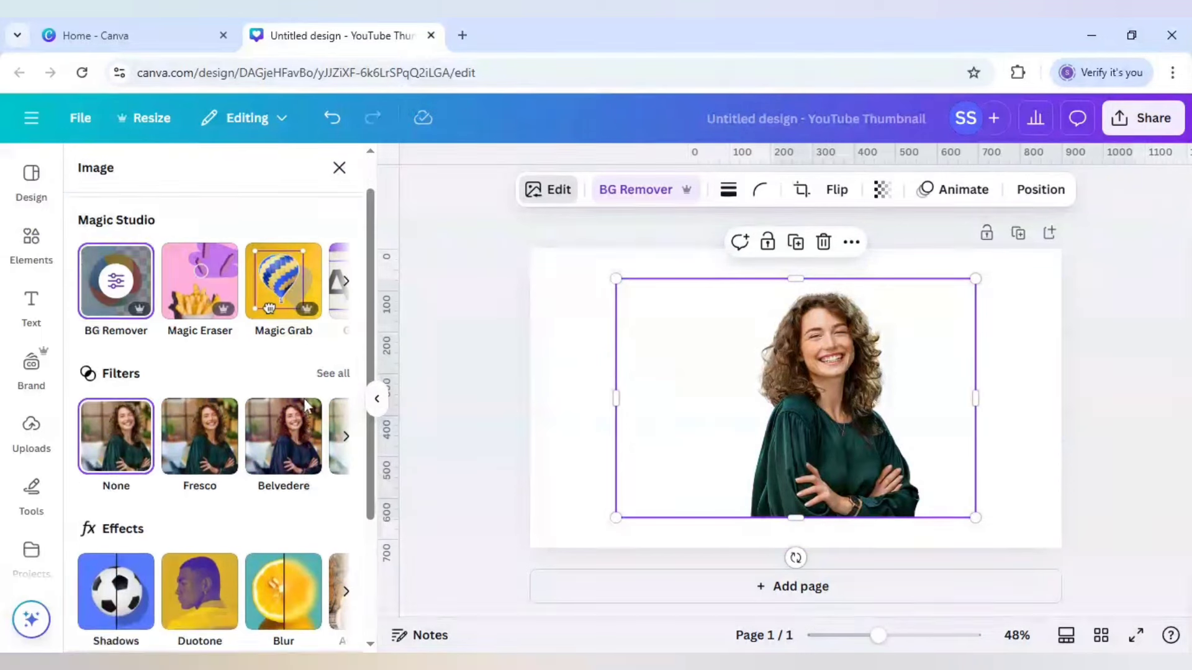
scroll(304, 399, "down", 4)
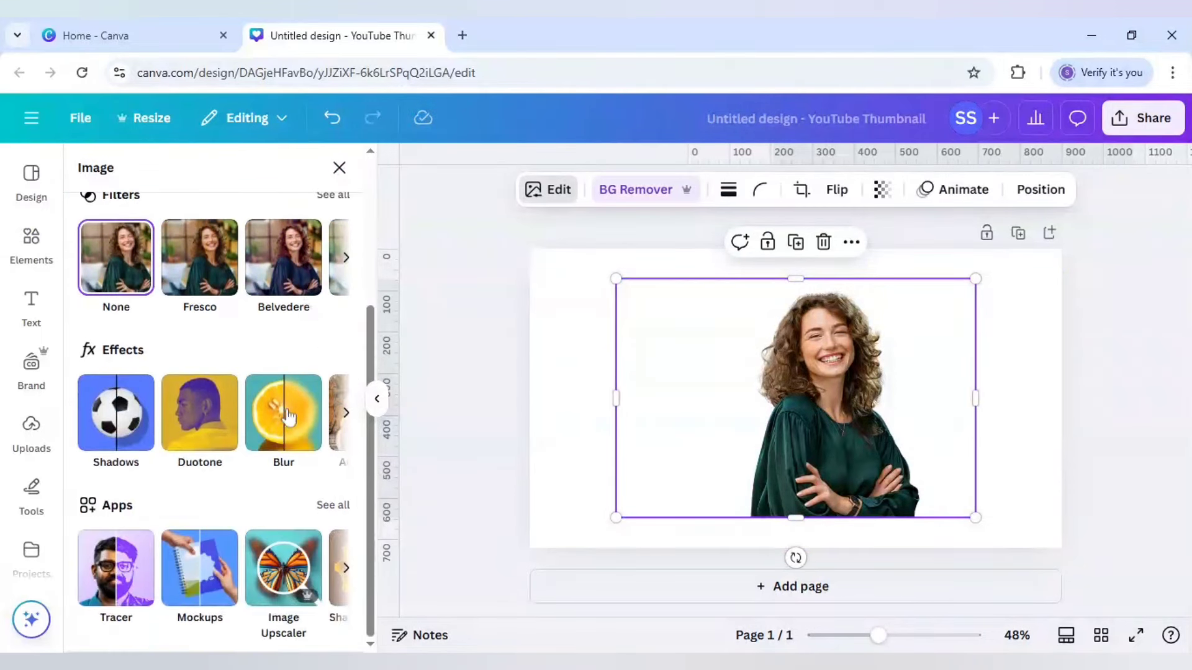
left_click(136, 562)
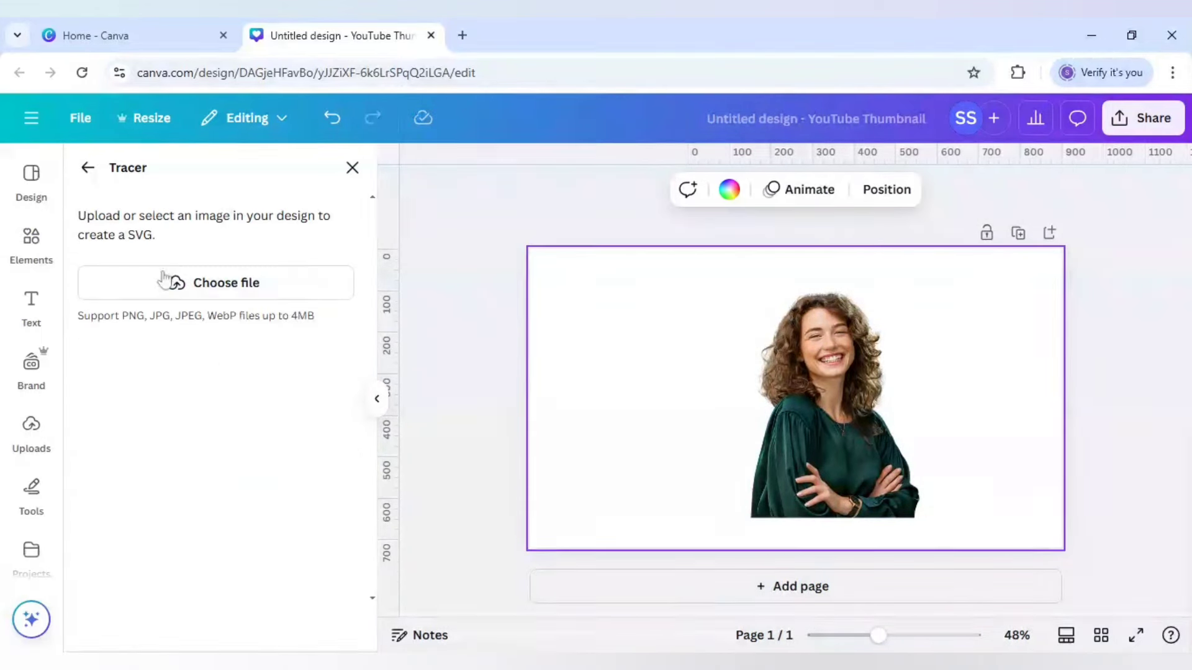
left_click(720, 412)
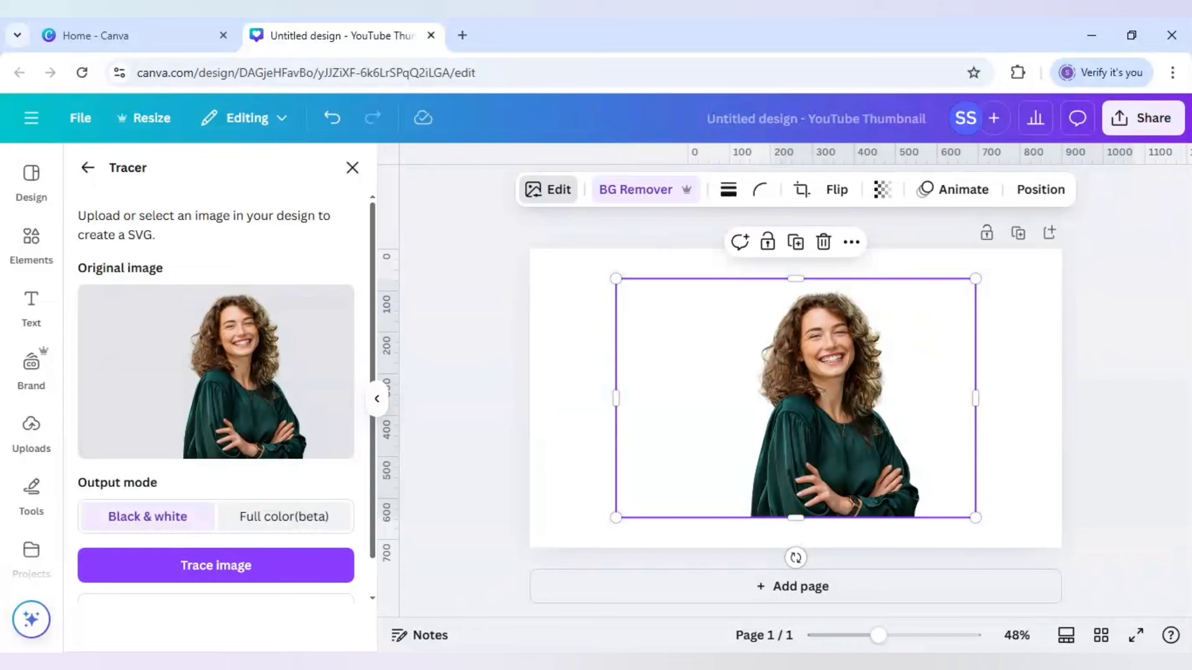
left_click(218, 566)
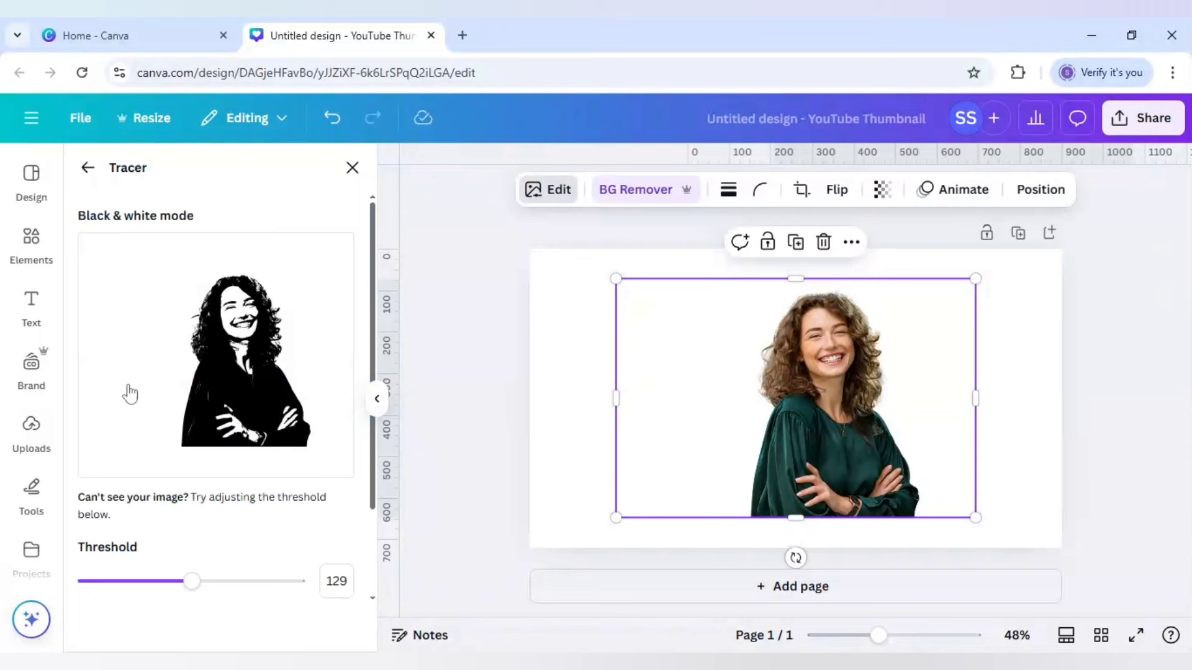
Step: Set the black-and-white trace's threshold to 135
scroll(167, 528, "down", 2)
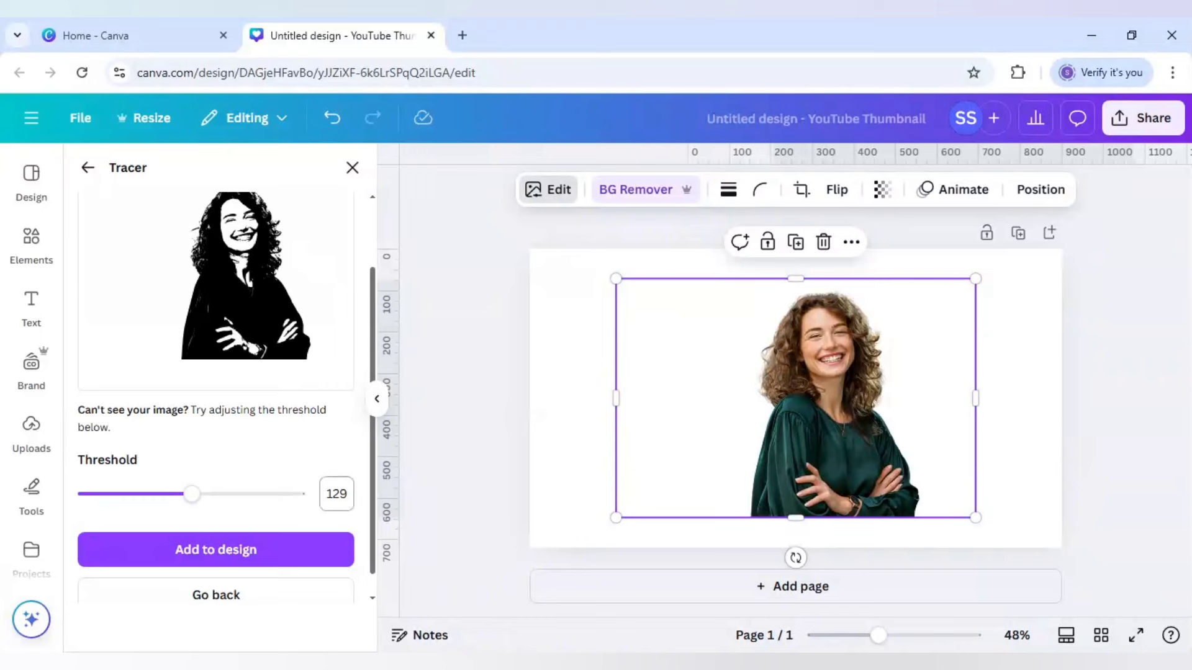
left_click(337, 494)
type("135")
left_click(293, 445)
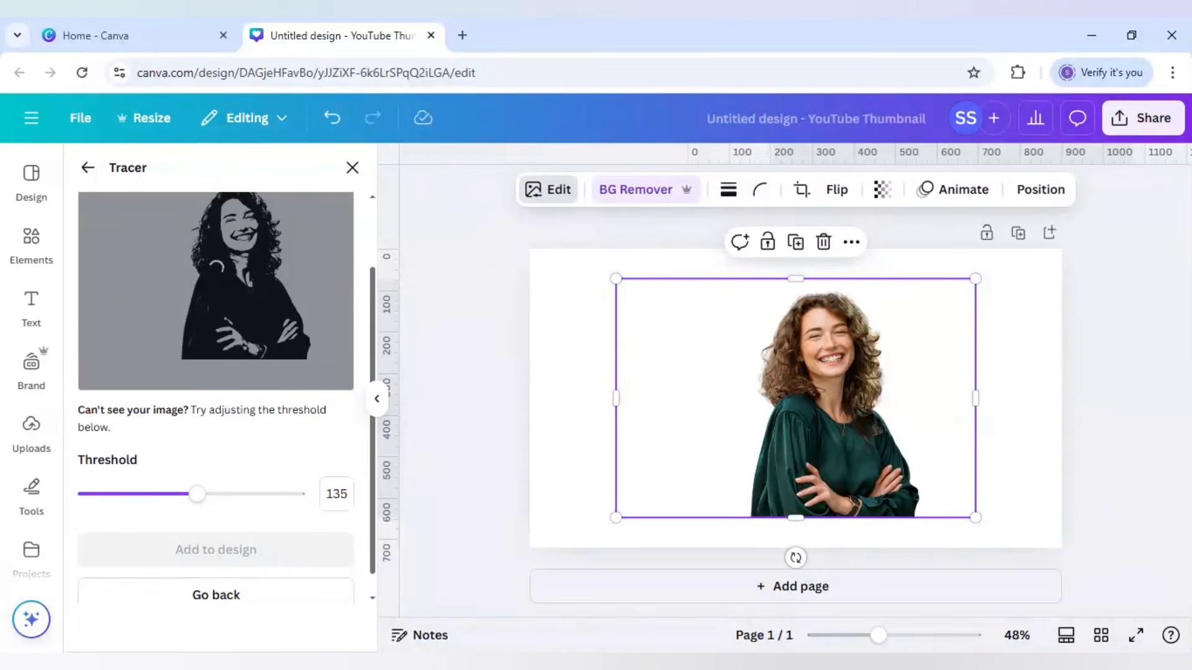
scroll(293, 445, "up", 2)
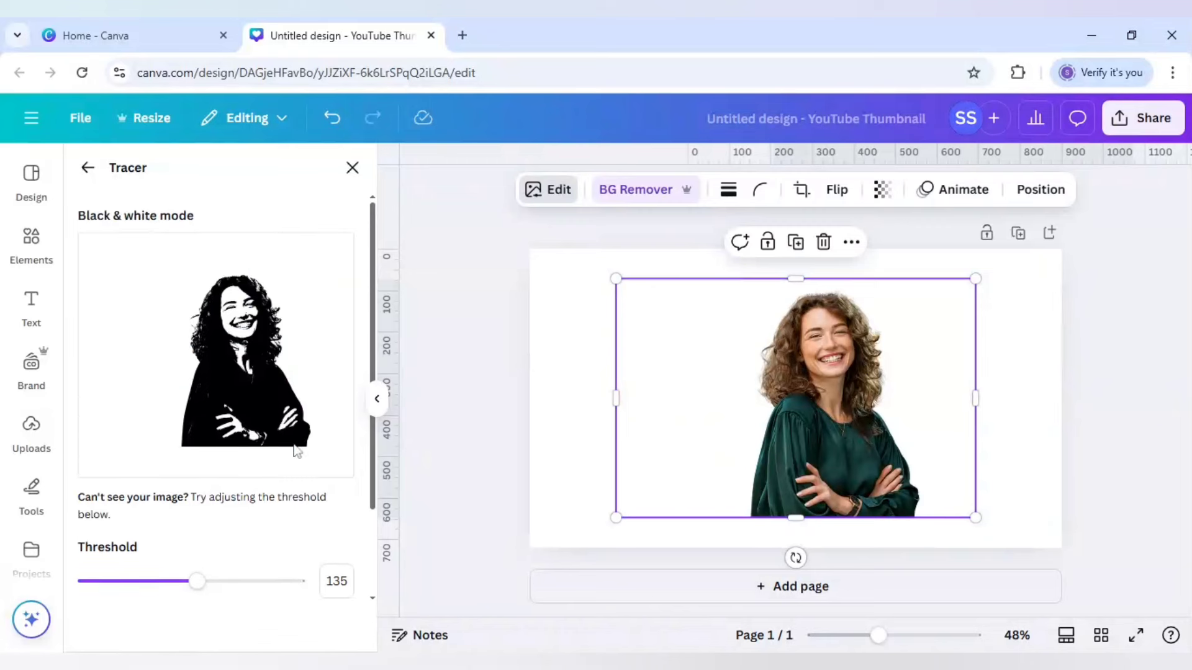
scroll(293, 444, "down", 2)
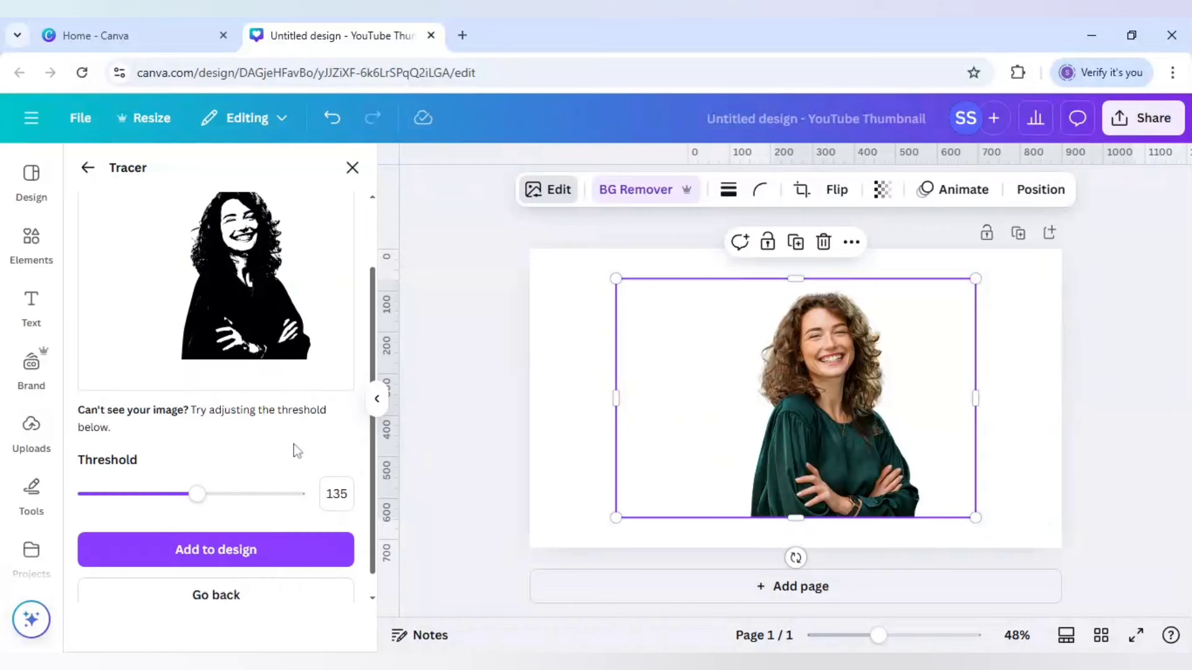
Step: Add the traced image to the design, move it to the right beside the woman's face, and leave Tracer
left_click(234, 558)
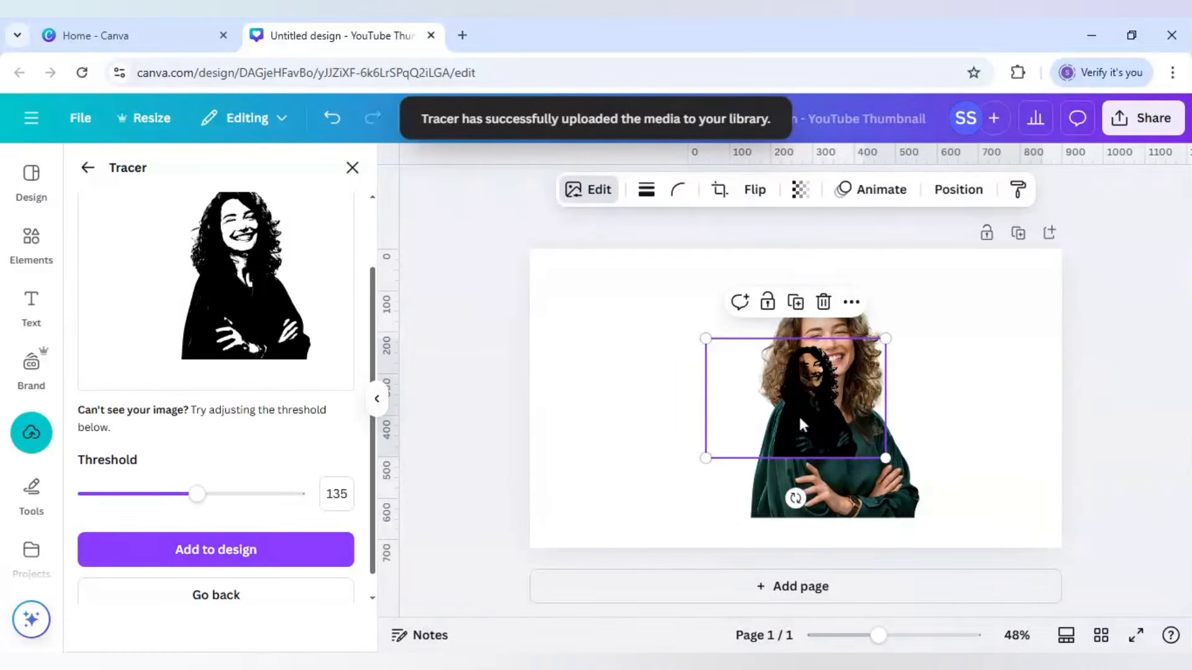
left_click_drag(800, 420, 933, 381)
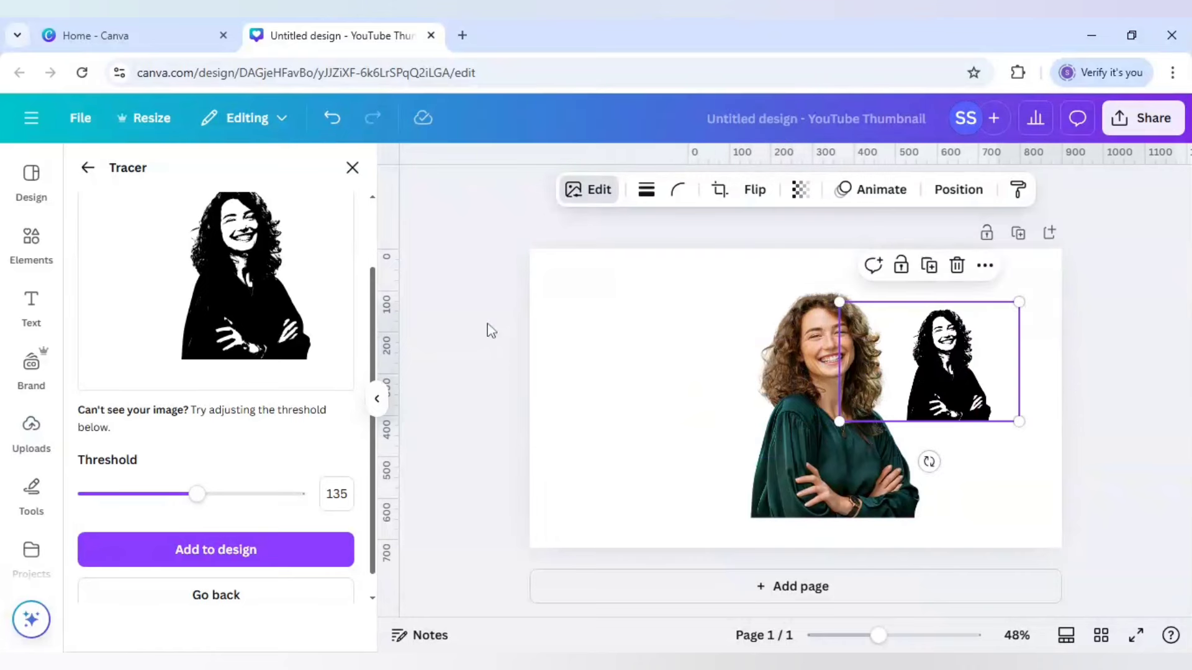
left_click(240, 599)
left_click(90, 170)
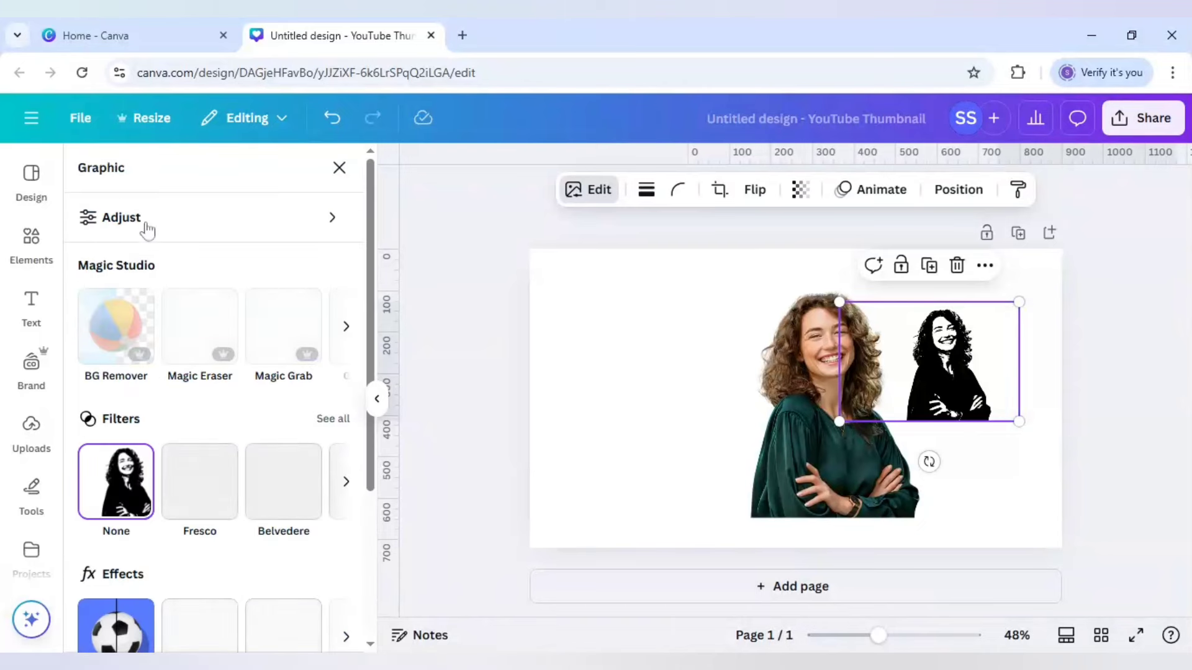
Step: Open the Duotone effect for the traced graphic and browse its colour presets
scroll(214, 435, "down", 3)
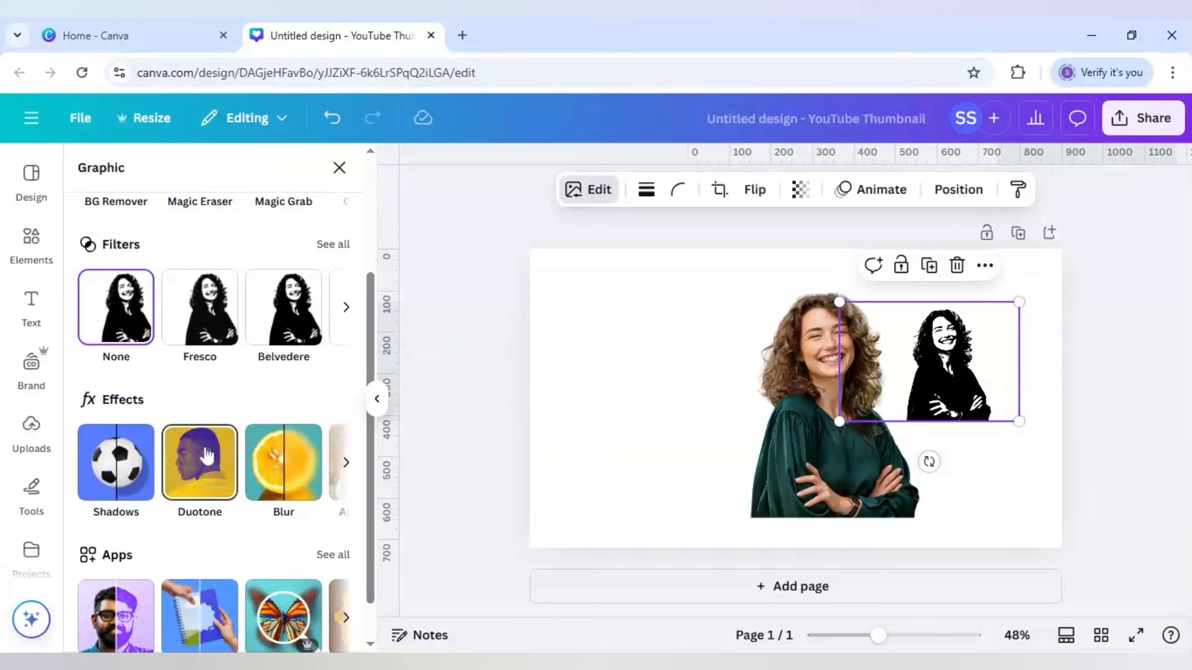
left_click(207, 456)
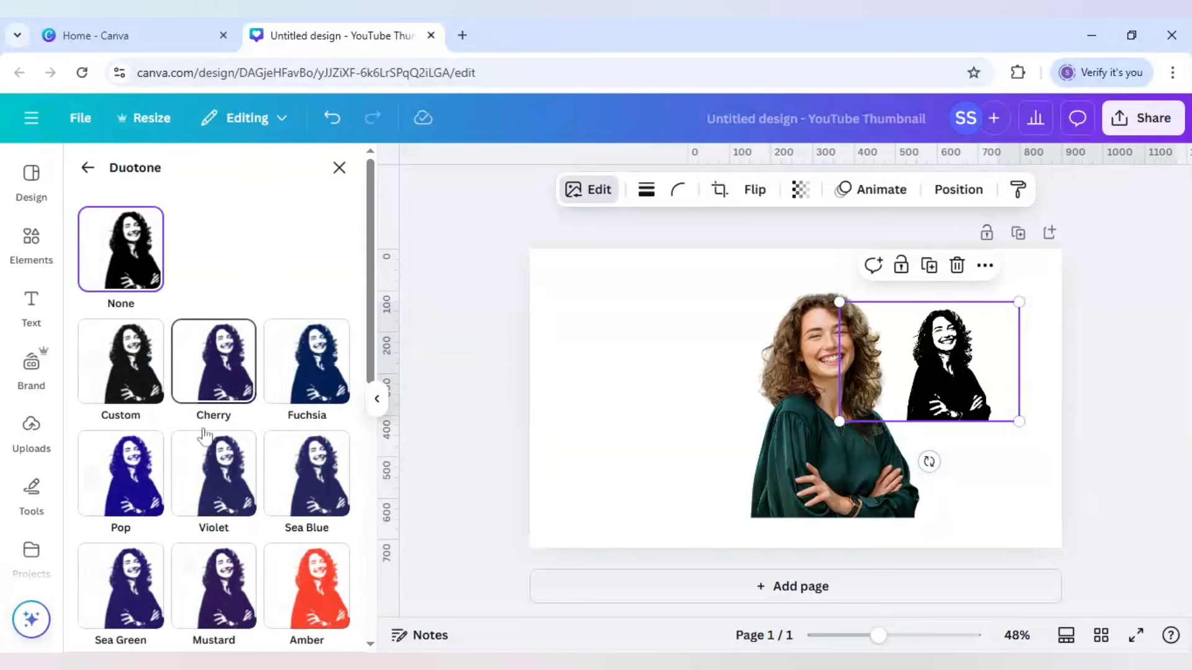
scroll(202, 441, "down", 6)
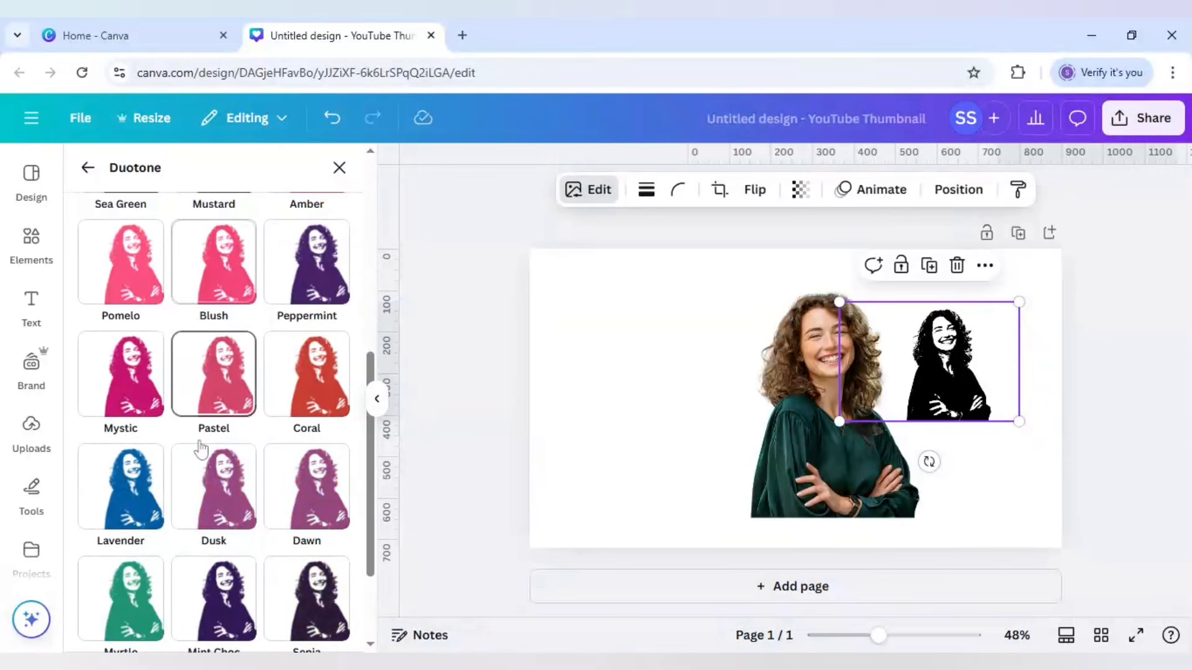
scroll(200, 447, "up", 3)
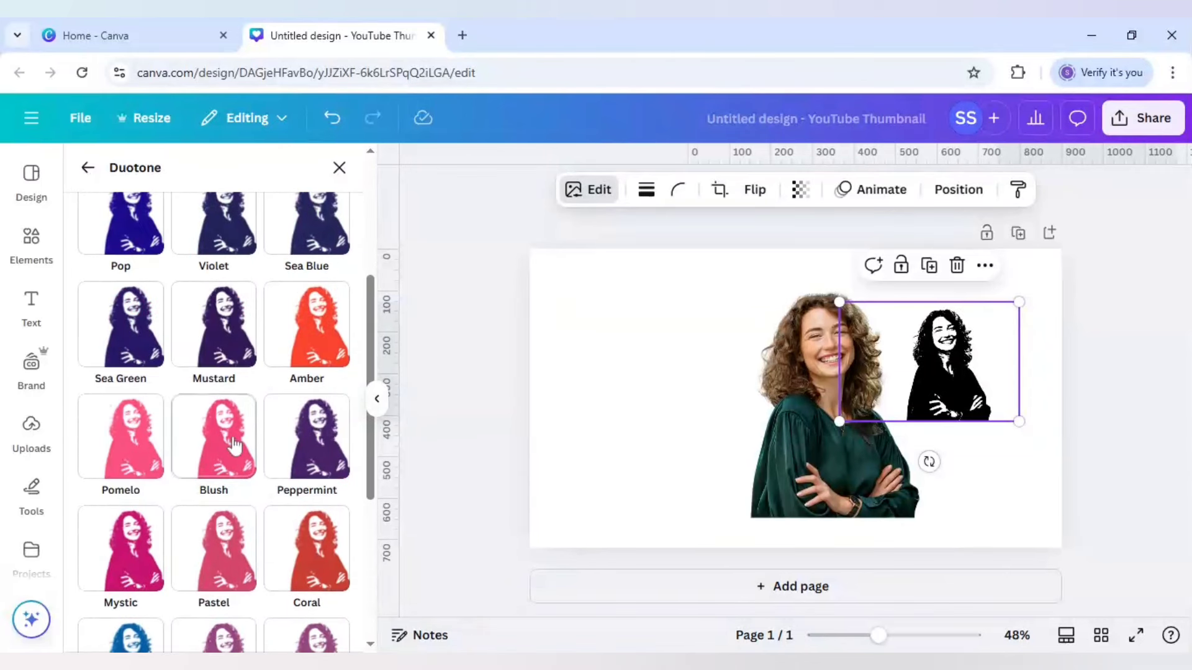
Step: Try the Peppermint duotone preset on the traced graphic
left_click(307, 446)
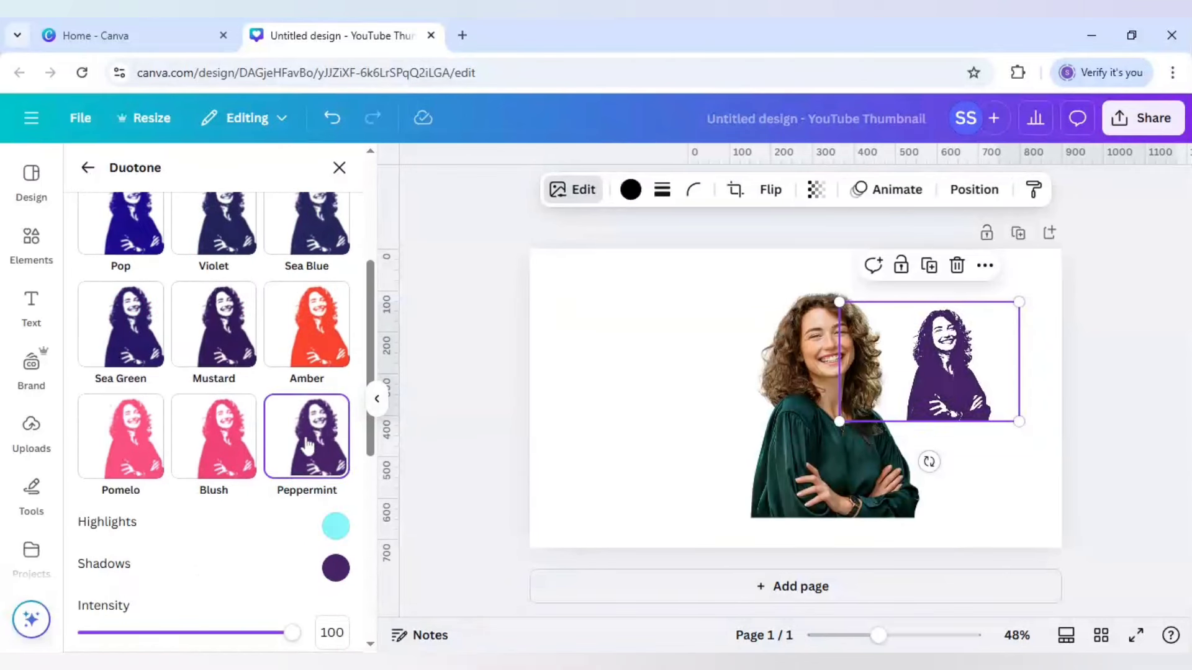
scroll(307, 446, "down", 1)
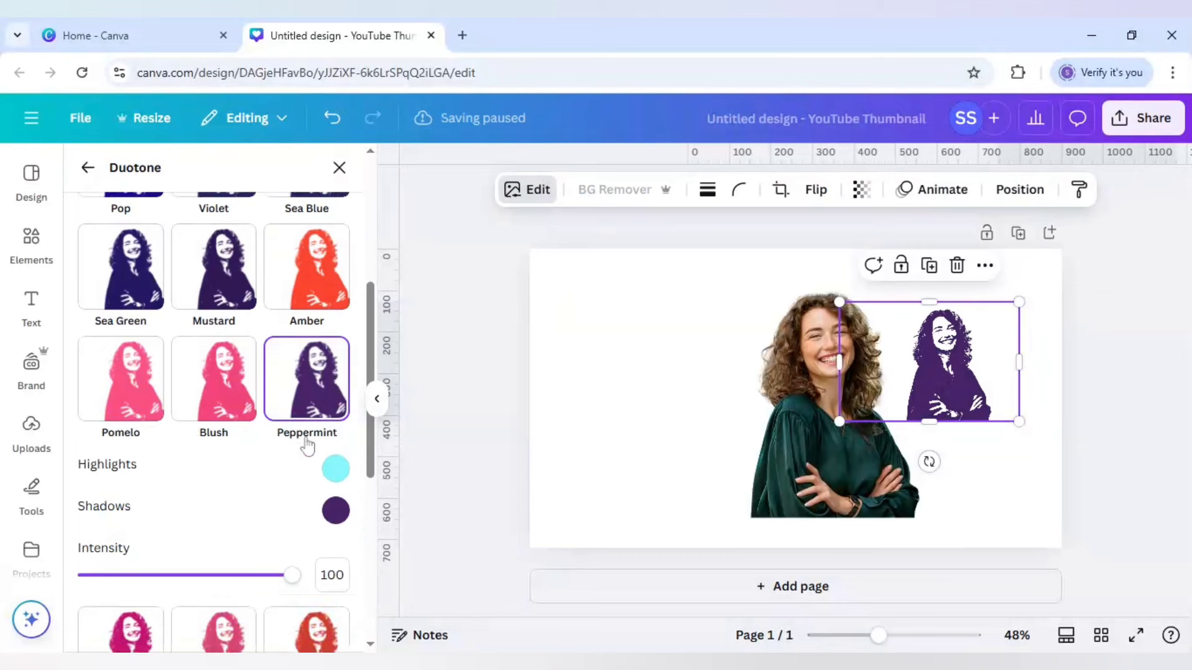
scroll(307, 446, "down", 5)
scroll(307, 444, "up", 7)
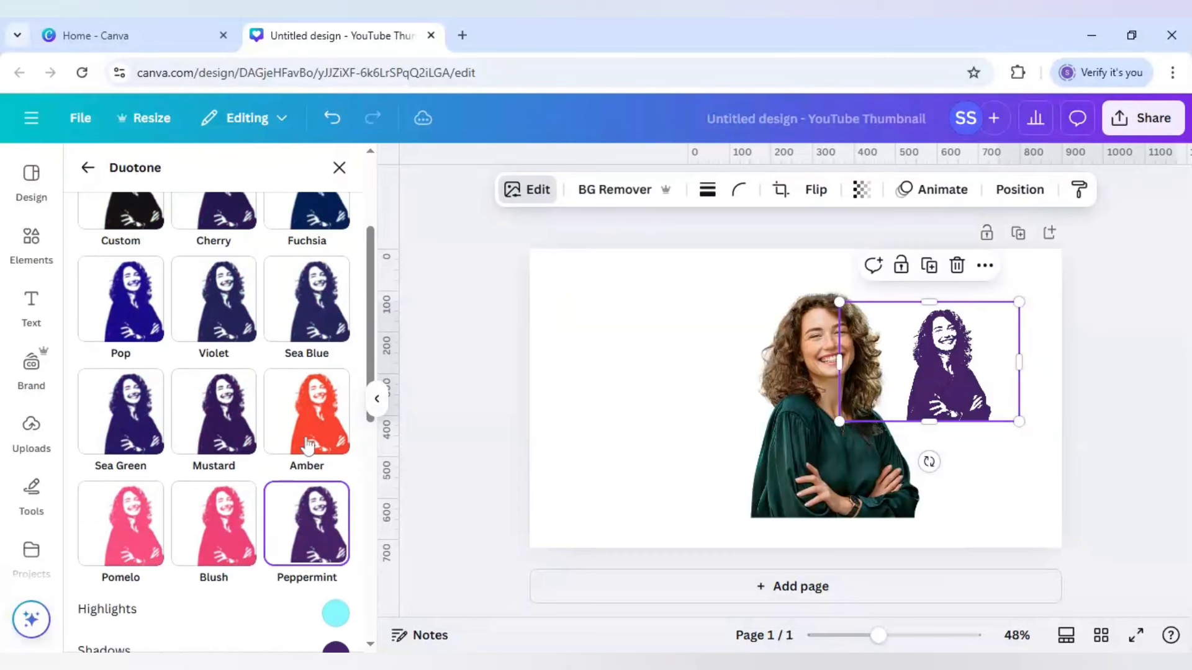
scroll(308, 444, "up", 3)
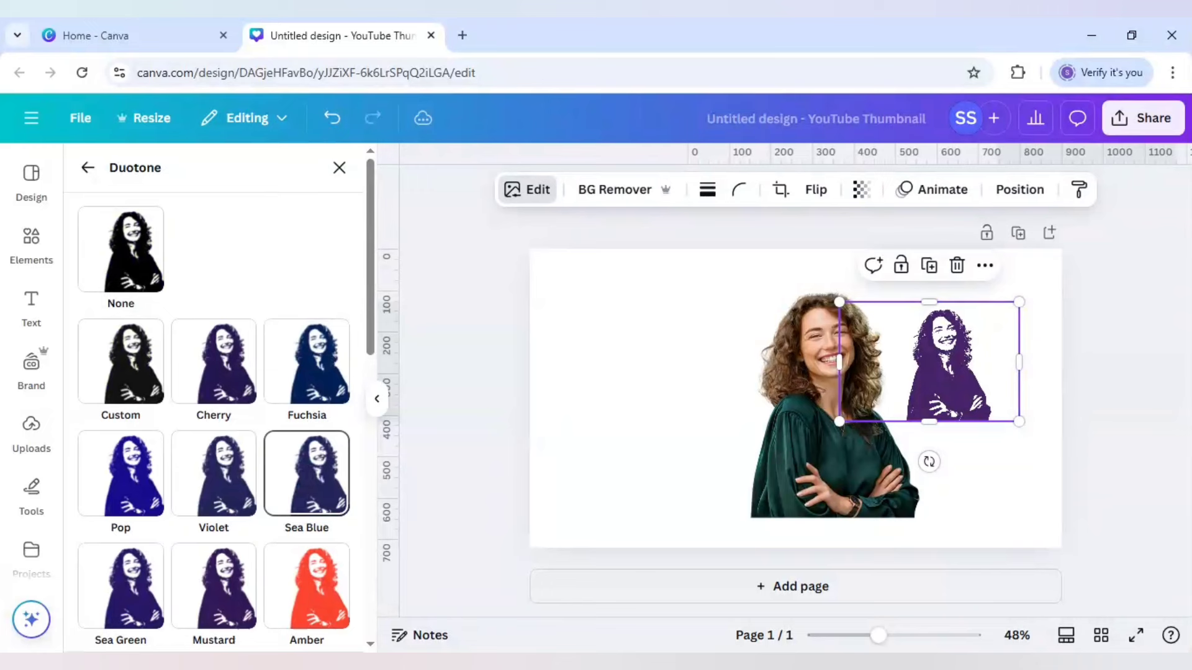
Step: Apply a Custom duotone to the traced graphic with bright green highlights, #29F400
left_click(137, 392)
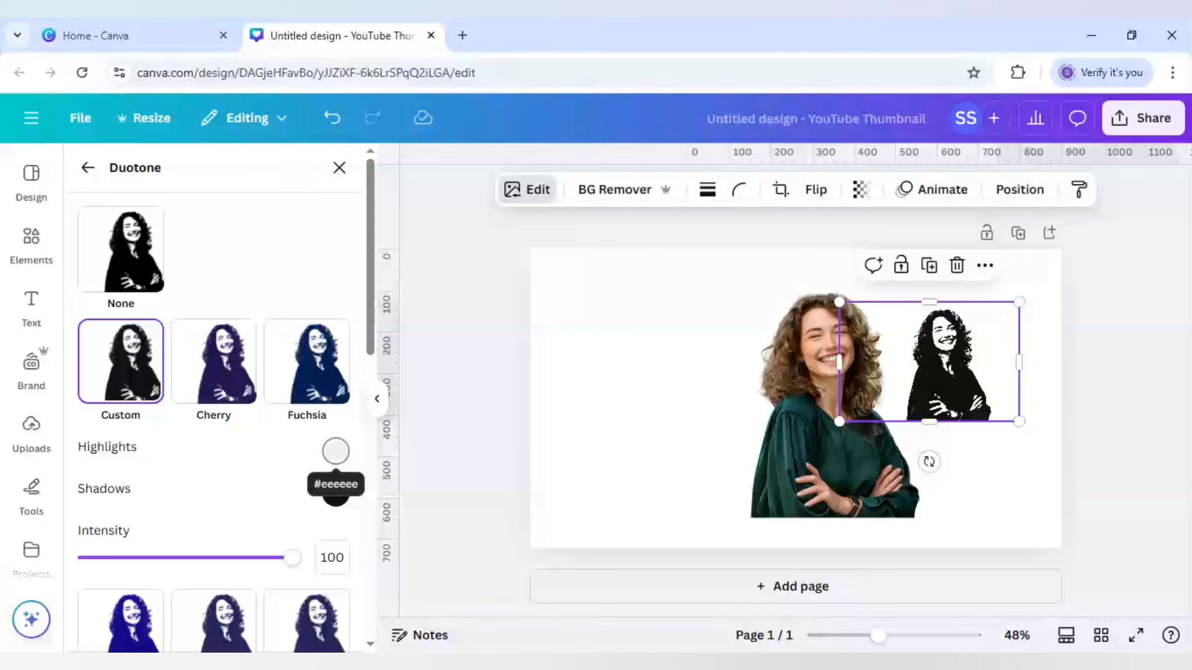
left_click(336, 451)
left_click_drag(345, 369, 417, 384)
left_click(569, 267)
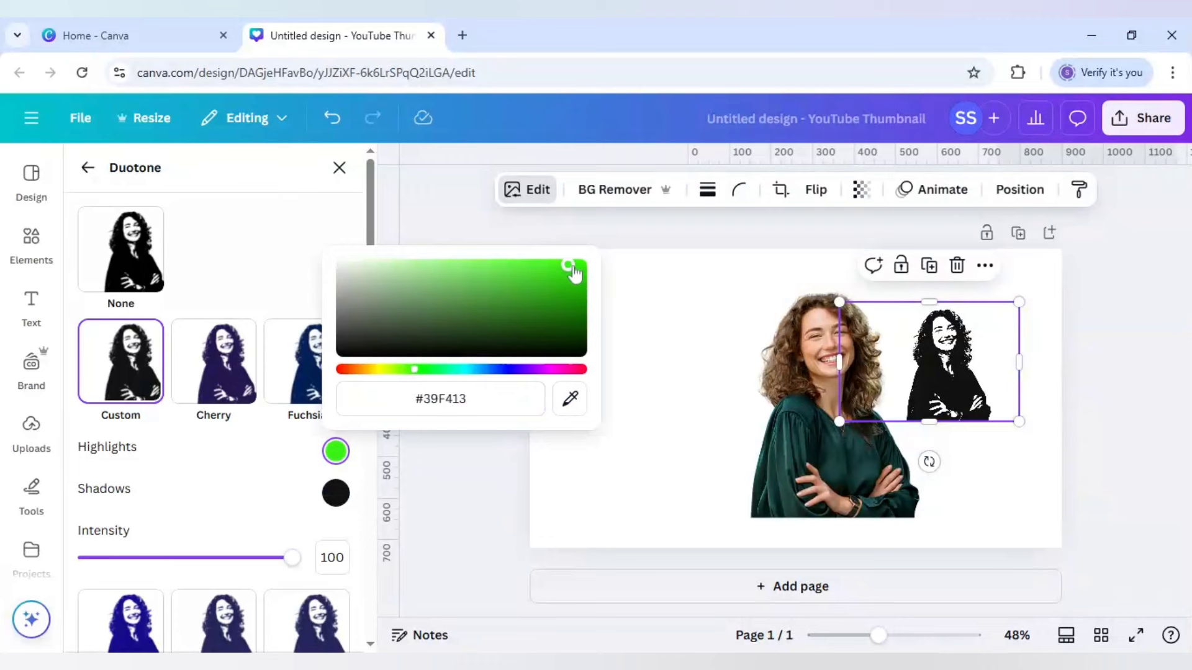
left_click_drag(571, 267, 587, 261)
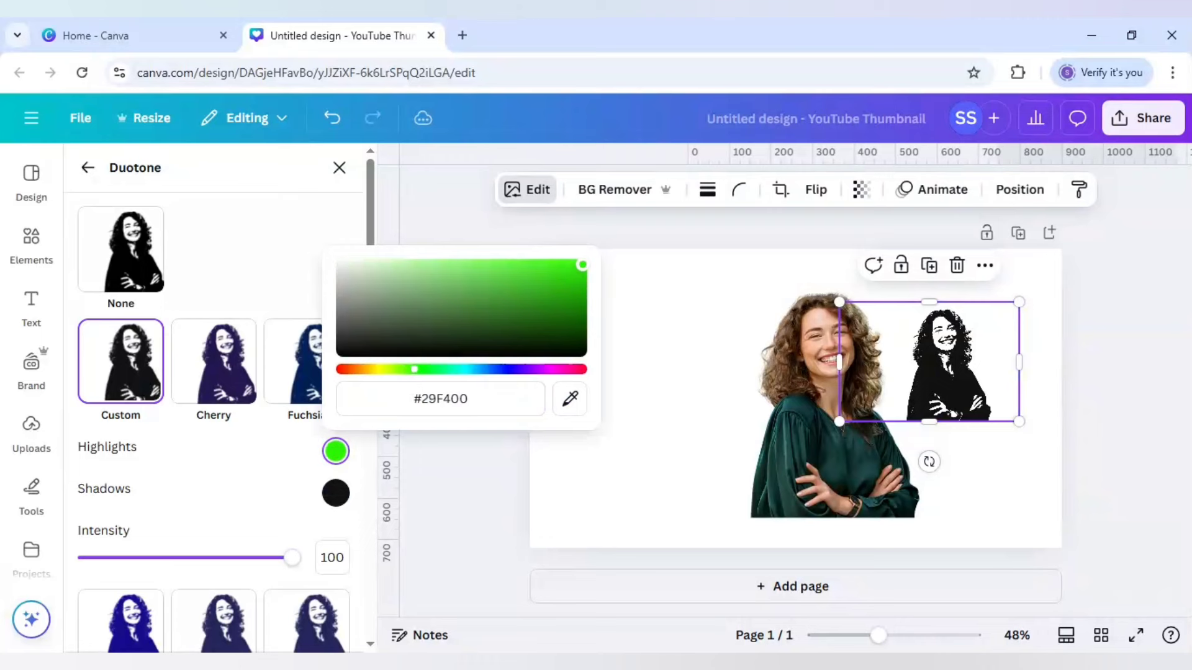
Step: Set the custom duotone's shadows colour to dark green, #079904
left_click(335, 493)
left_click(351, 411)
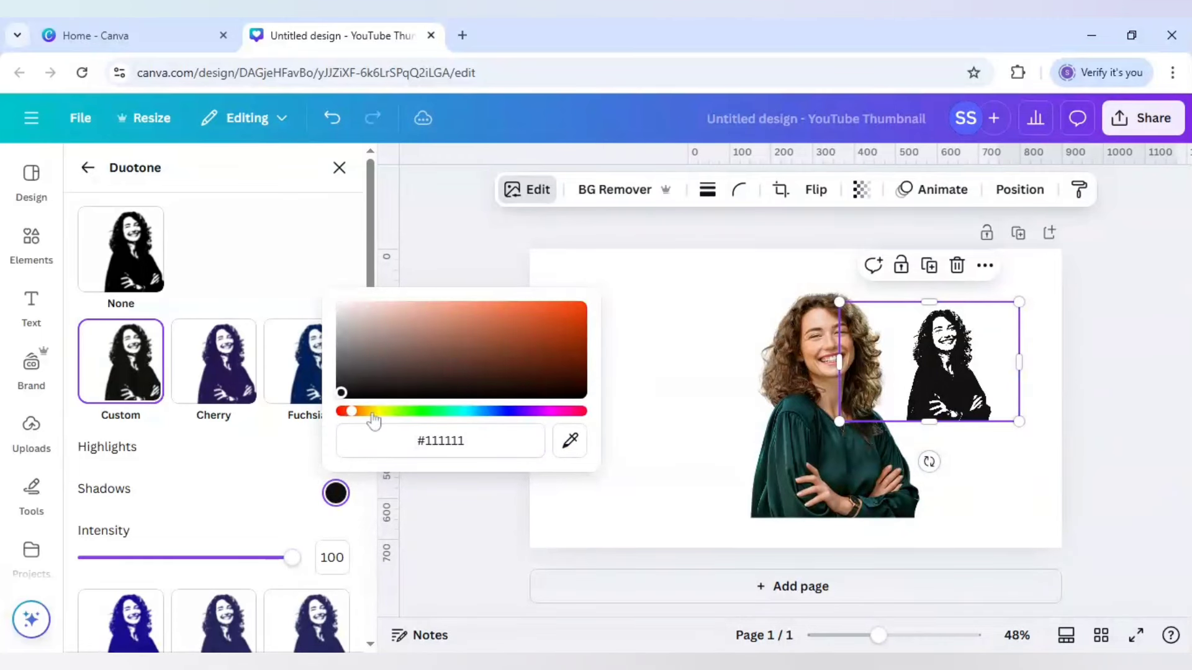
left_click_drag(372, 415, 421, 411)
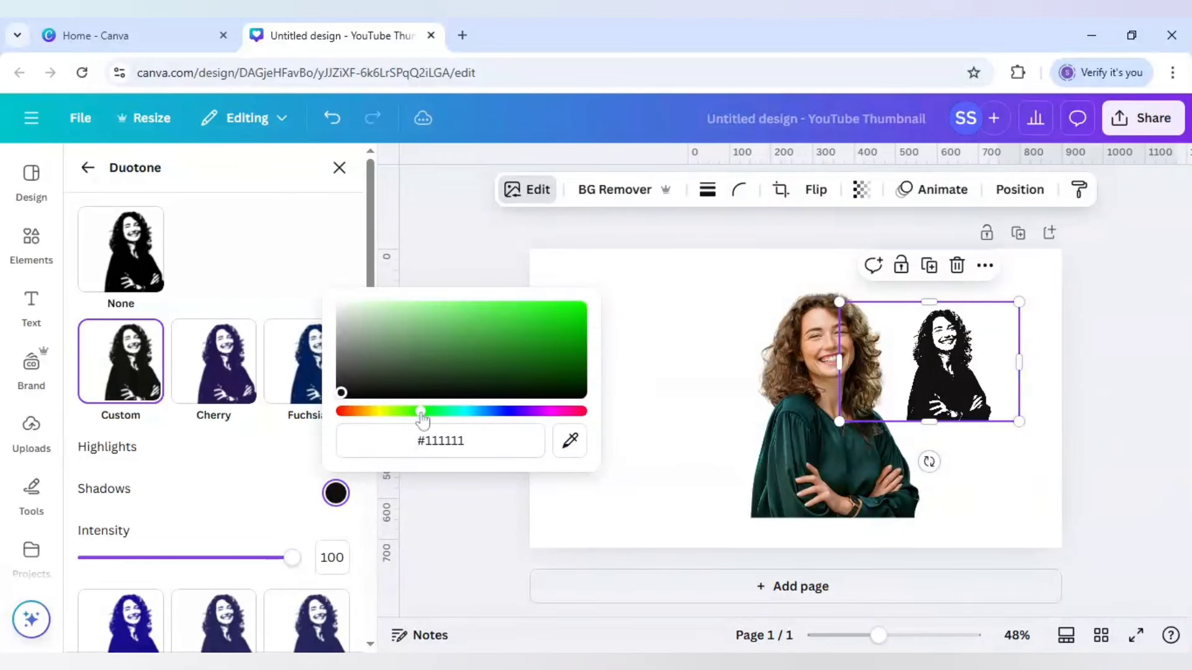
left_click(580, 319)
mouse_move(581, 319)
left_mouse_down()
mouse_move(580, 351)
mouse_move(581, 341)
left_mouse_up()
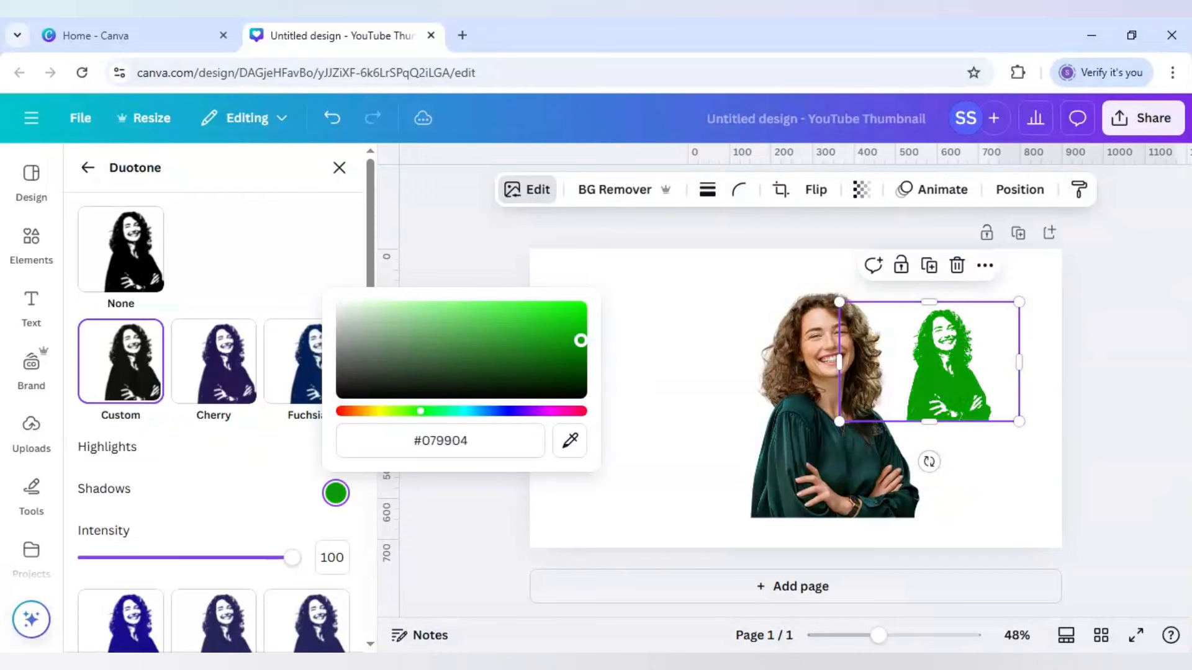
left_click(253, 481)
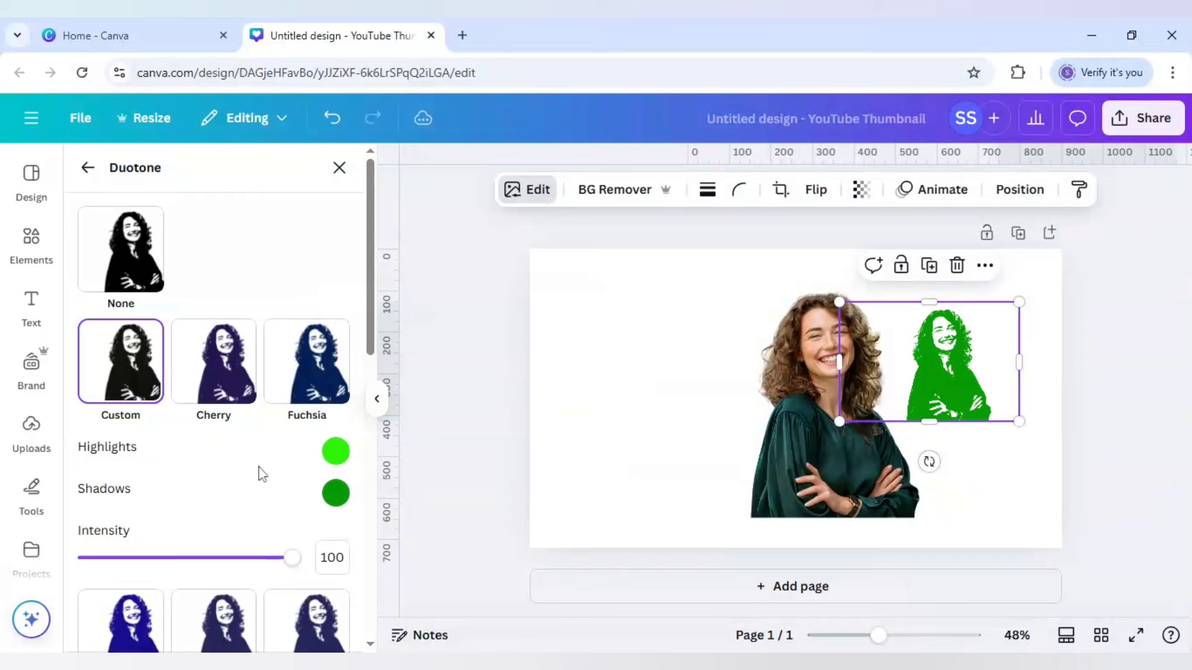